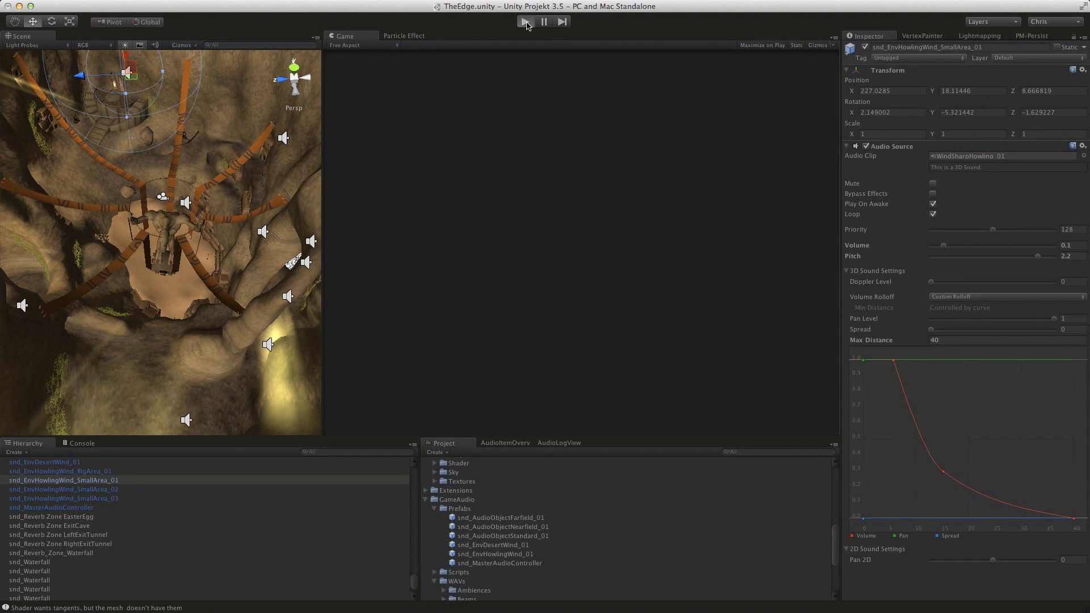
Run the scene in play mode to listen to its ambient sound, and stop it again
{"action": "left_click", "coordinate": [525, 22]}
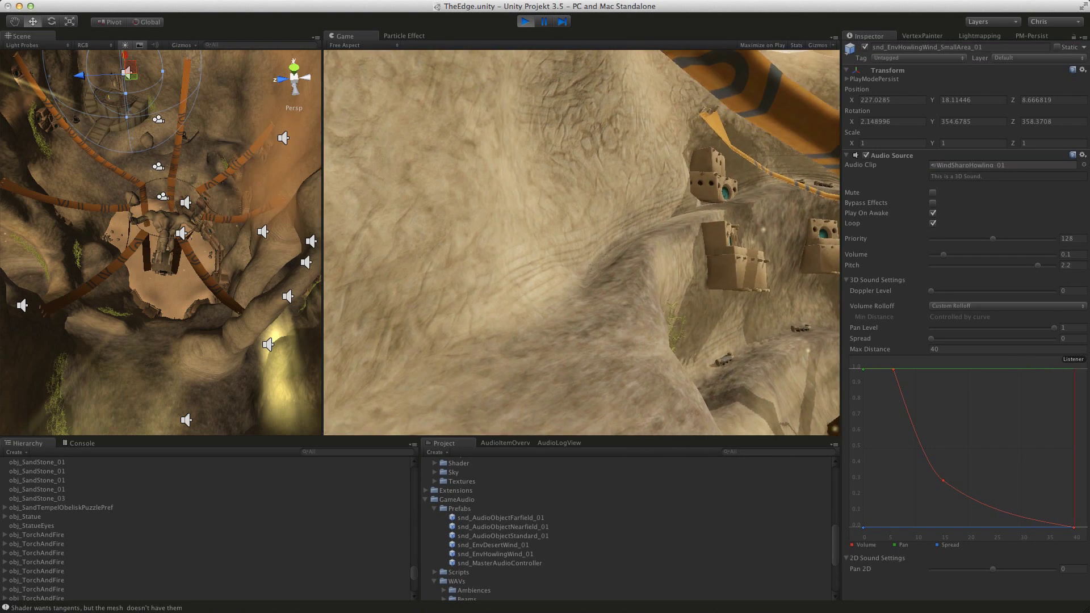
{"action": "left_click", "coordinate": [525, 22]}
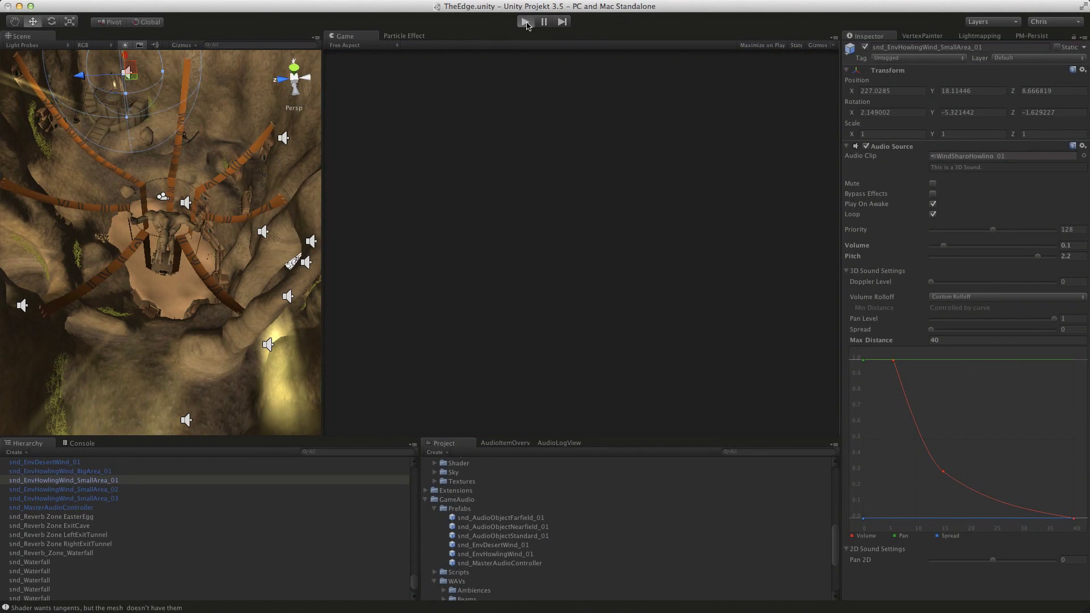
{"action": "left_click", "coordinate": [526, 22]}
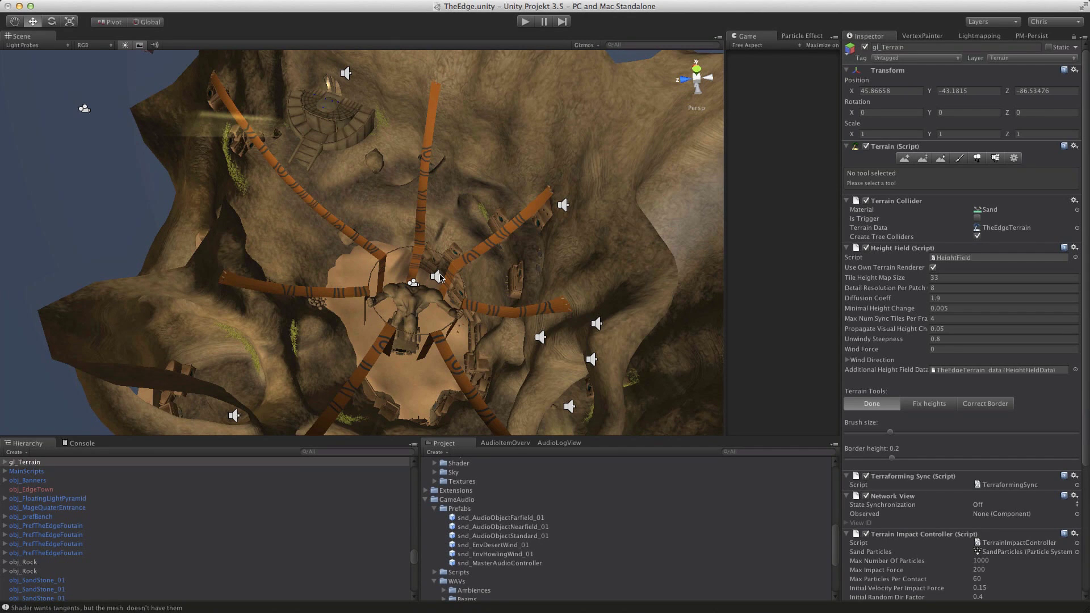
Inspect the snd_EnvDesertWind_01 audio source and its range in the scene, and preview its WindSharpCold_01 clip
{"action": "left_click", "coordinate": [436, 277]}
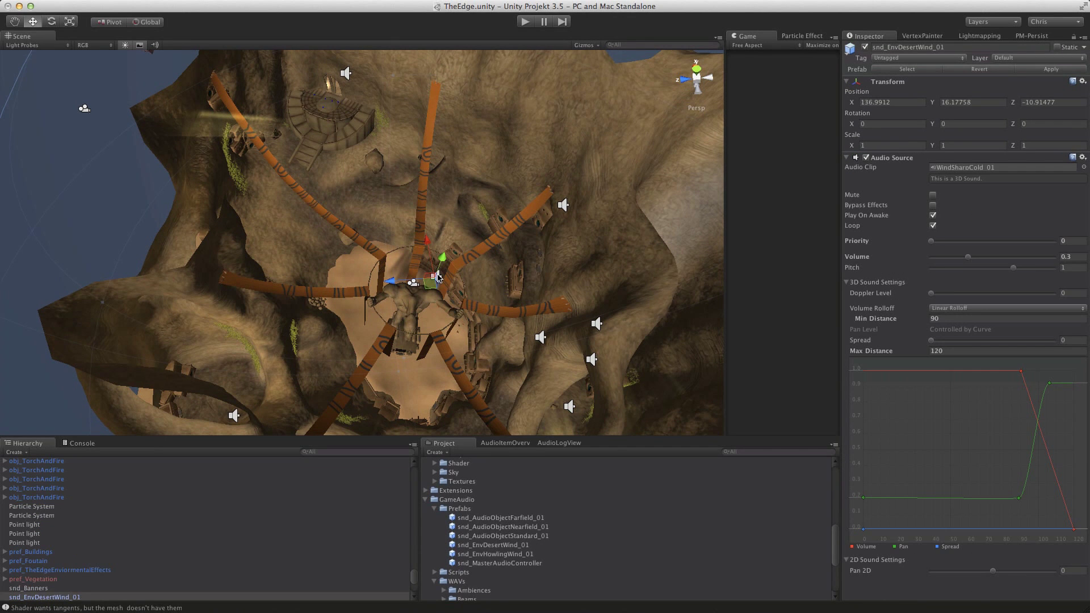
{"action": "scroll", "coordinate": [436, 276], "scroll_direction": "down", "scroll_amount": 5}
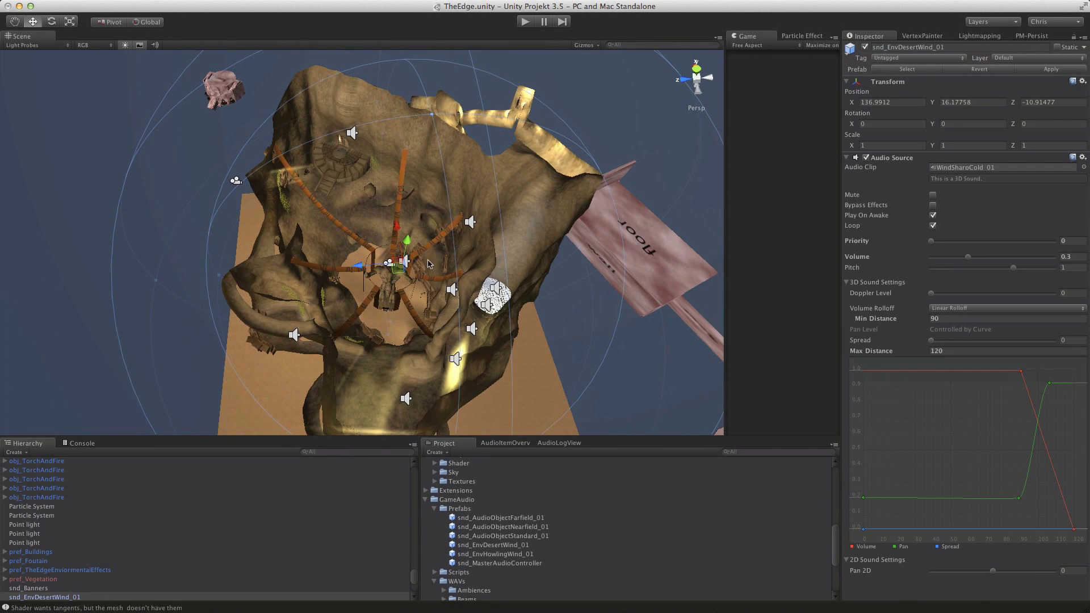
{"action": "scroll", "coordinate": [405, 276], "scroll_direction": "up", "scroll_amount": 10}
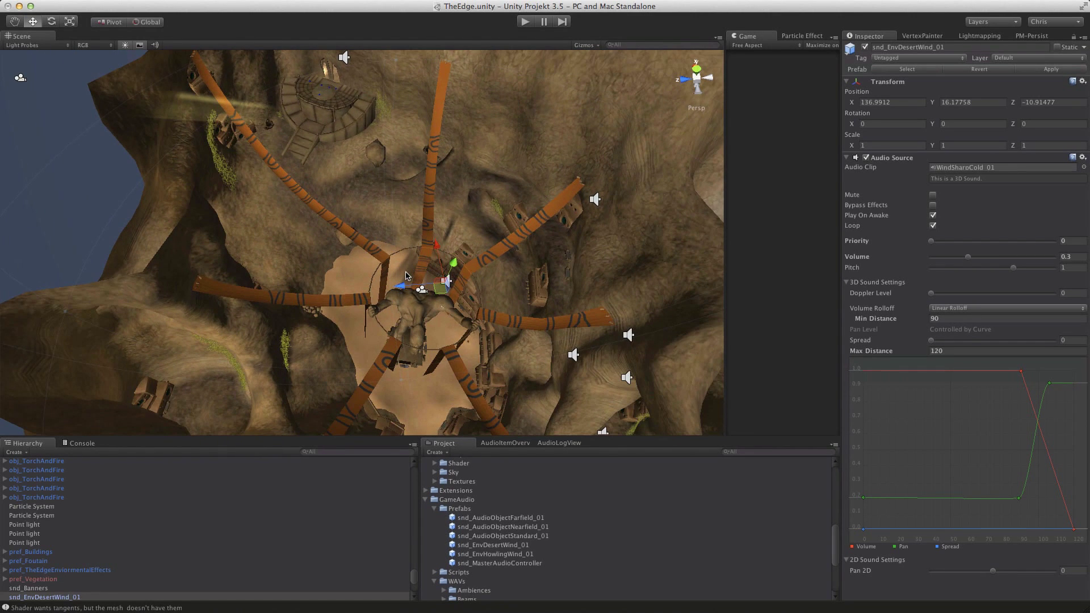
{"action": "left_click", "coordinate": [937, 168]}
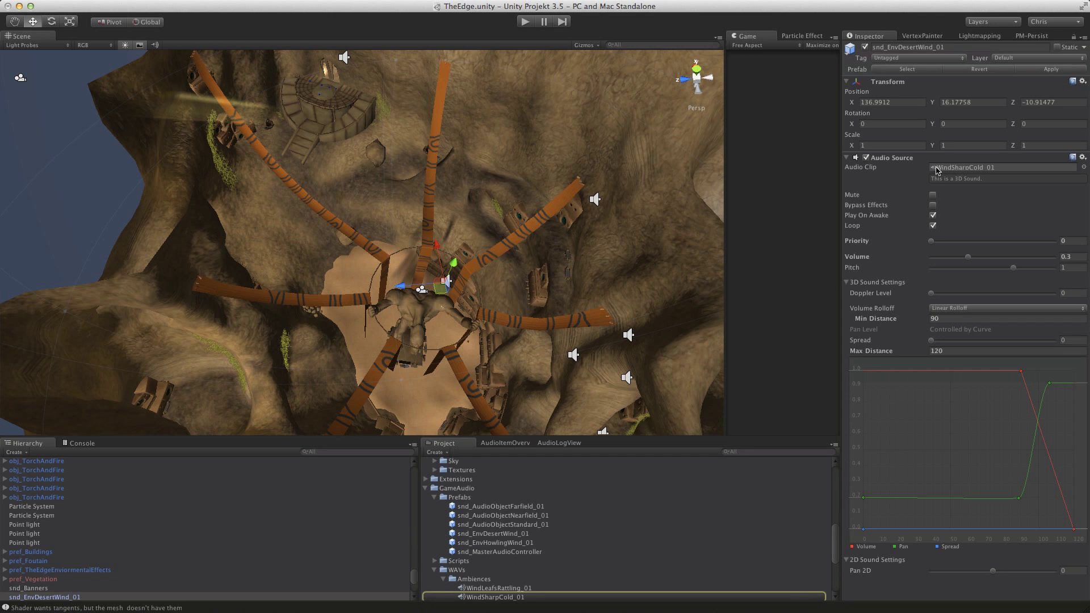
{"action": "left_click", "coordinate": [517, 598]}
{"action": "left_click", "coordinate": [887, 568]}
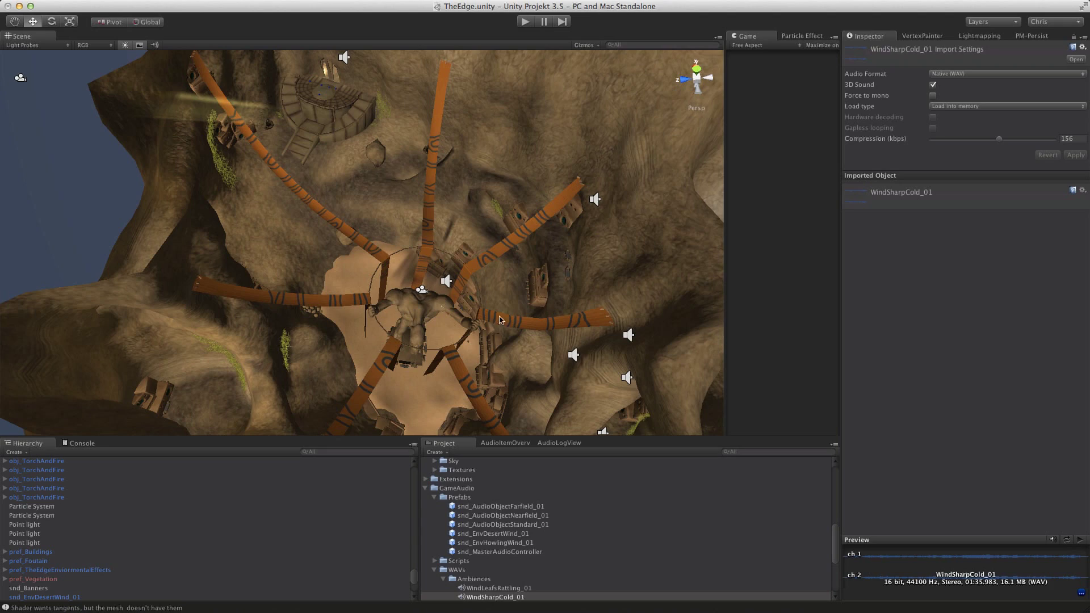
Inspect the howling wind sources snd_EnvHowlingWind_SmallArea_01 and snd_EnvHowlingWind_BigArea_01, framing the big-area one in the scene
{"action": "key", "text": "Up"}
{"action": "left_click", "coordinate": [344, 64]}
{"action": "key", "text": "Up"}
{"action": "left_click", "coordinate": [342, 99]}
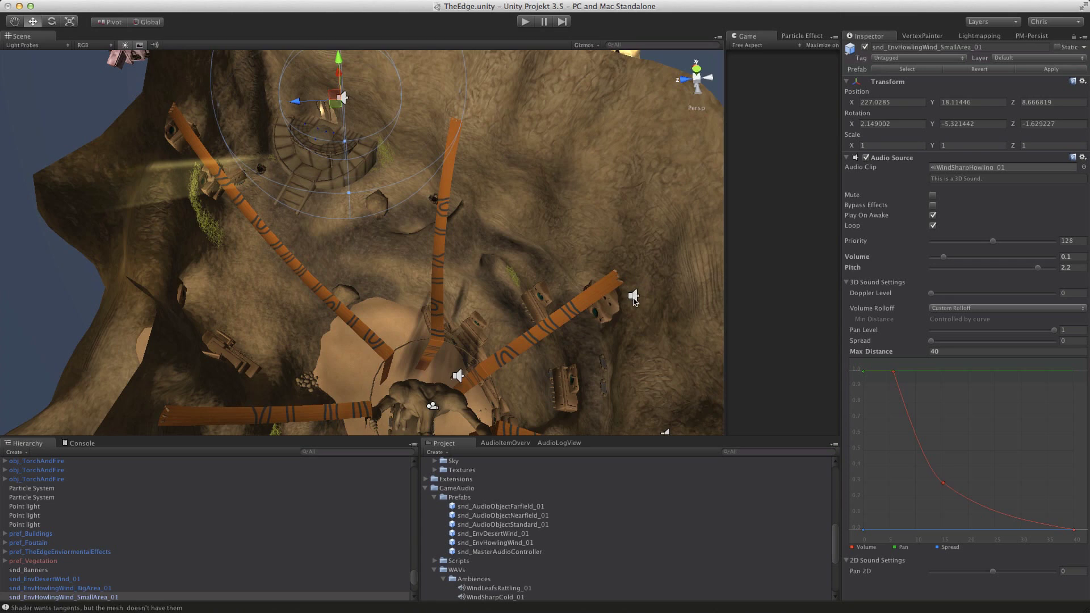
{"action": "left_click", "coordinate": [631, 297]}
{"action": "left_click_drag", "start_coordinate": [631, 296], "coordinate": [564, 397], "text": "alt"}
{"action": "key", "text": "f"}
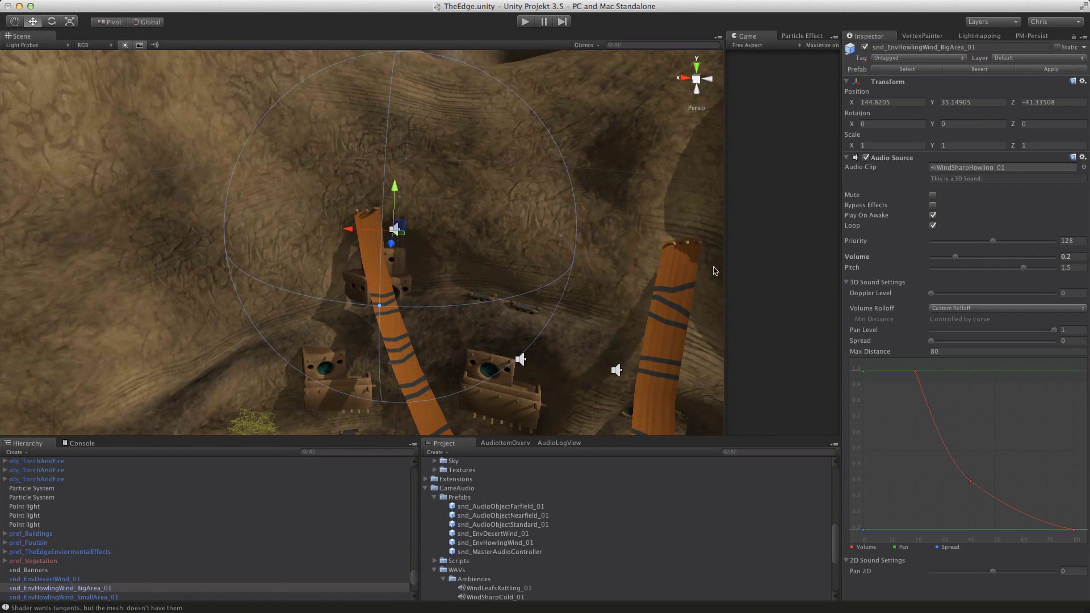
Locate the WindSharpHowling_01 clip used by the big-area wind source, preview it and stop the playback
{"action": "left_click", "coordinate": [934, 168]}
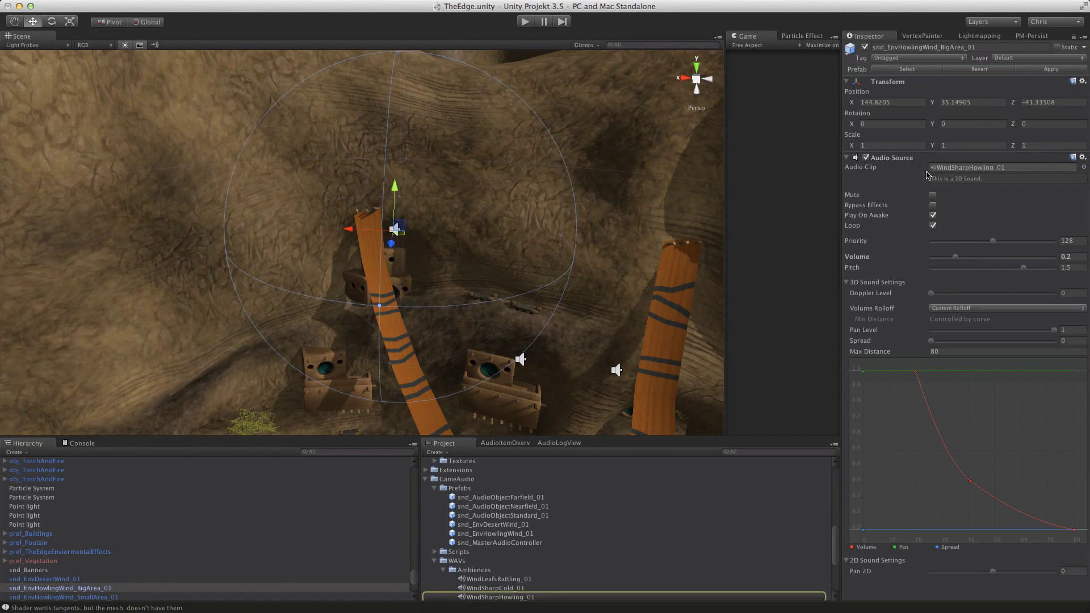
{"action": "left_click", "coordinate": [546, 596]}
{"action": "left_click", "coordinate": [893, 563]}
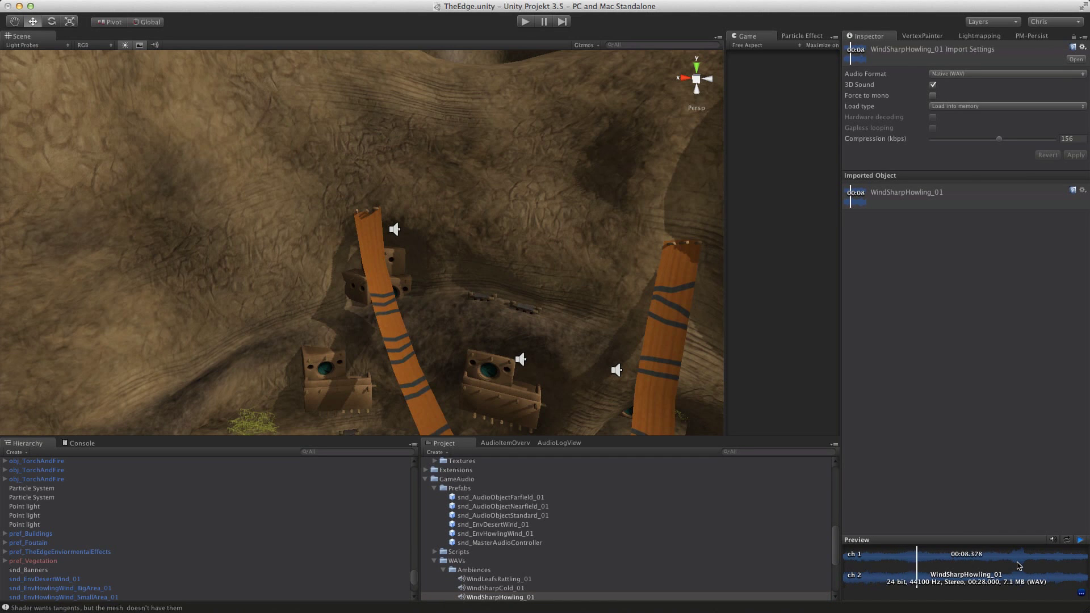
{"action": "left_click", "coordinate": [1080, 540]}
Find the snd_EnvHowlingWind_SmallArea_02 source across the cave and inspect its audio settings and range
{"action": "left_click_drag", "start_coordinate": [390, 356], "coordinate": [396, 365], "text": "alt"}
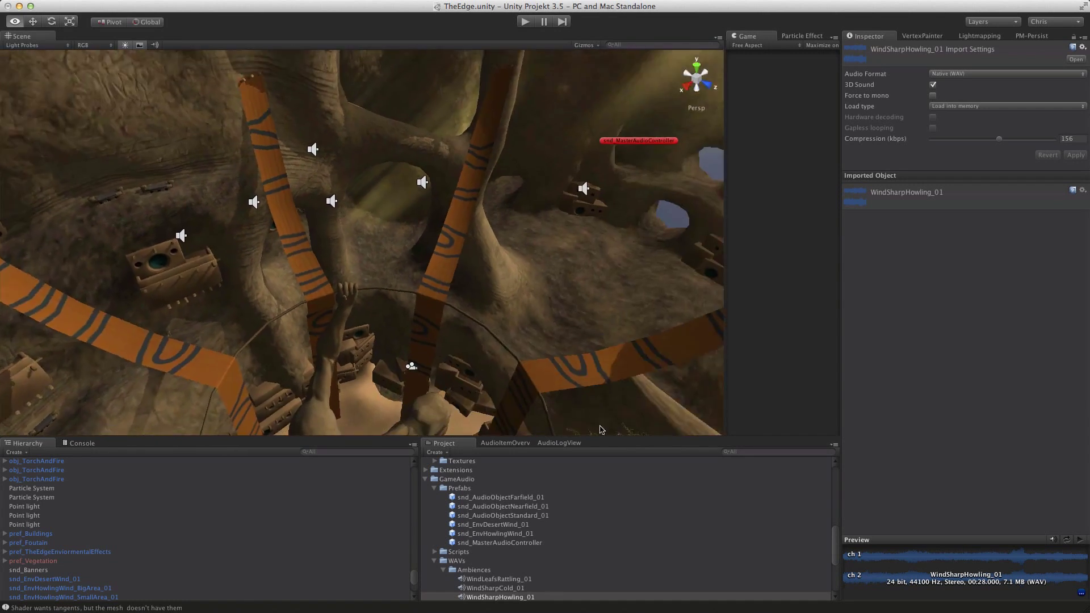
{"action": "right_click_drag", "start_coordinate": [602, 430], "coordinate": [871, 446]}
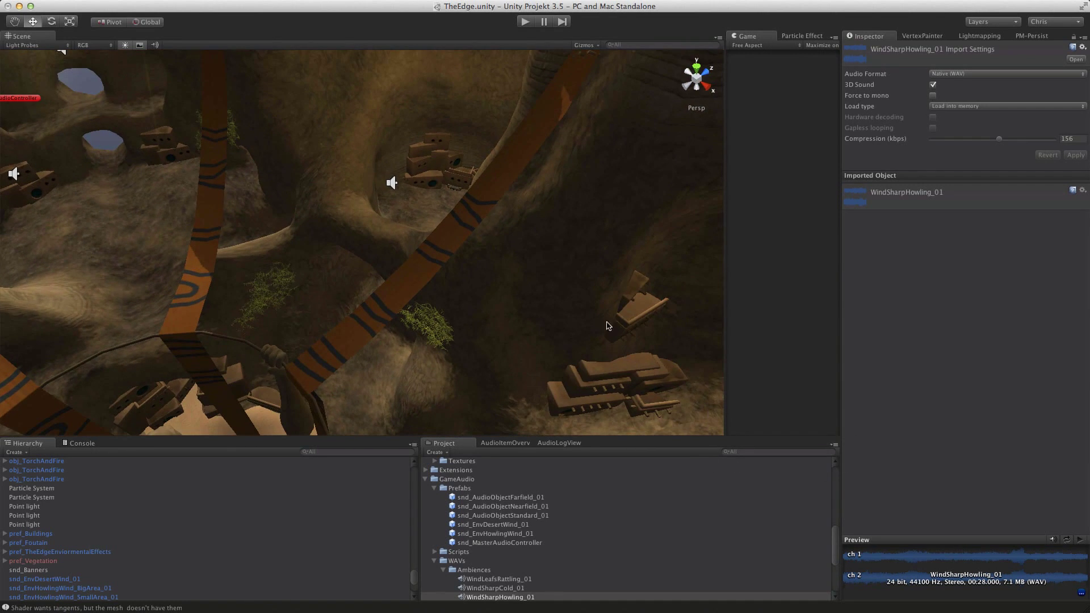
{"action": "left_click", "coordinate": [396, 183]}
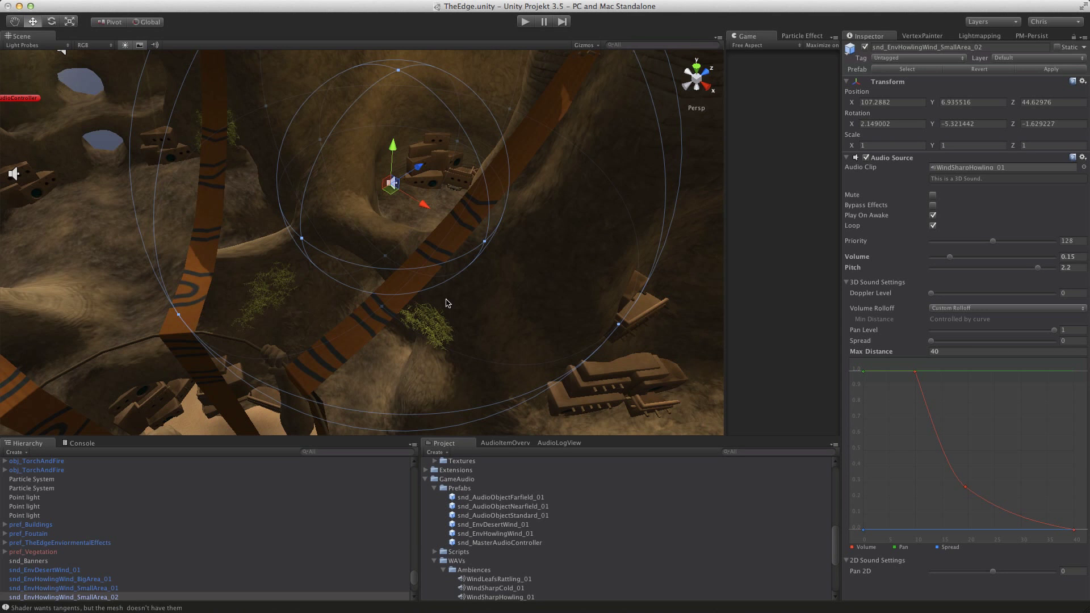
Examine the start delay and repetition interval of the Repetition Trigger script on snd_Banners
{"action": "key", "text": "super+p"}
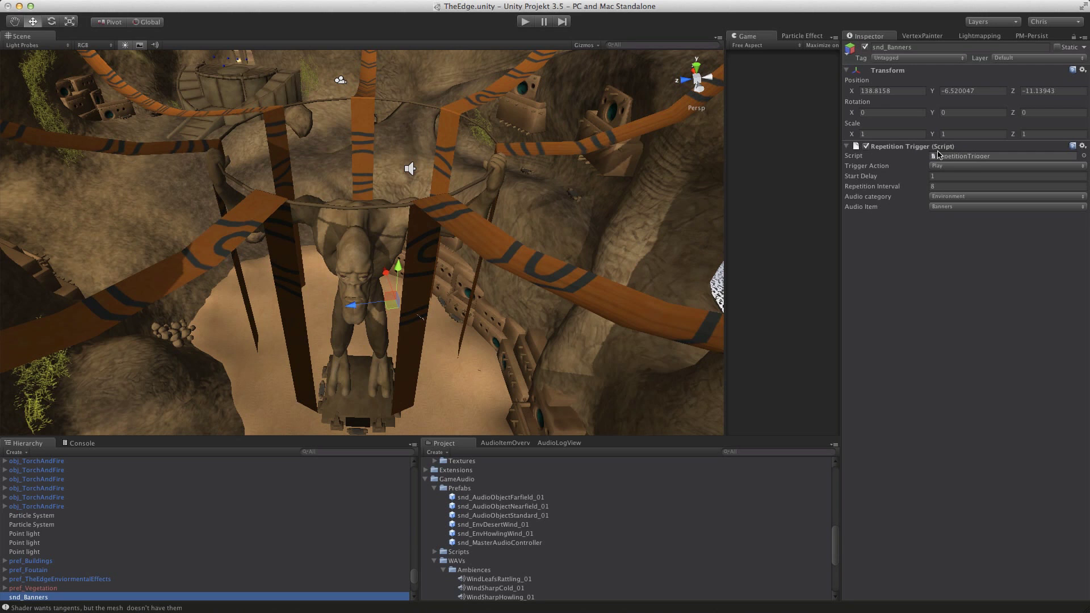
{"action": "left_click", "coordinate": [941, 176]}
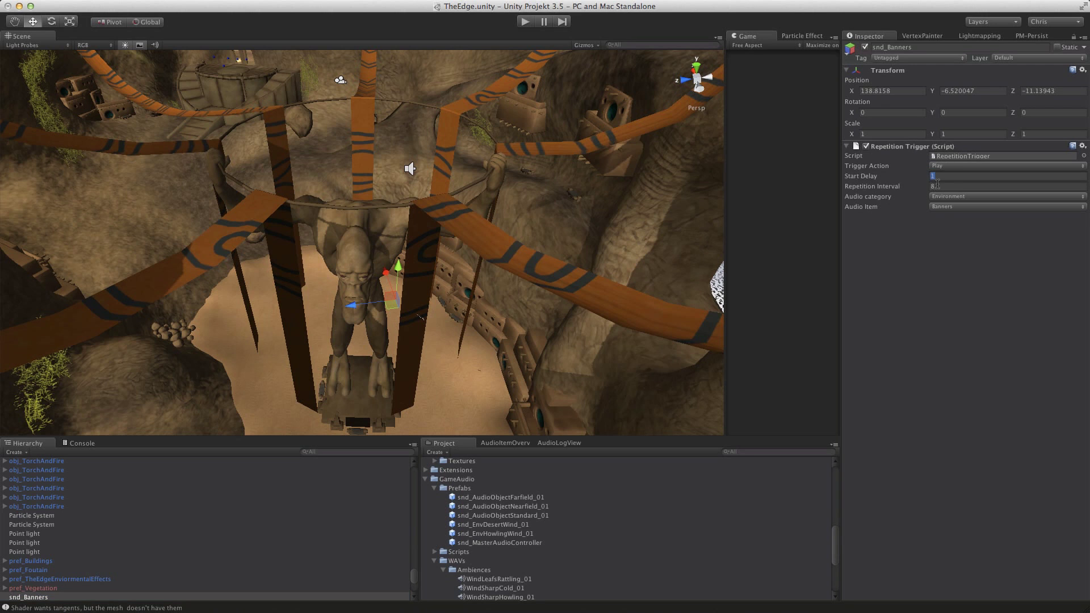
{"action": "left_click", "coordinate": [940, 186]}
Open the snd_MasterAudioController prefab and go through the Banners audio item's sub-items EnvBanners_02 and EnvBanners_03
{"action": "left_click", "coordinate": [536, 545]}
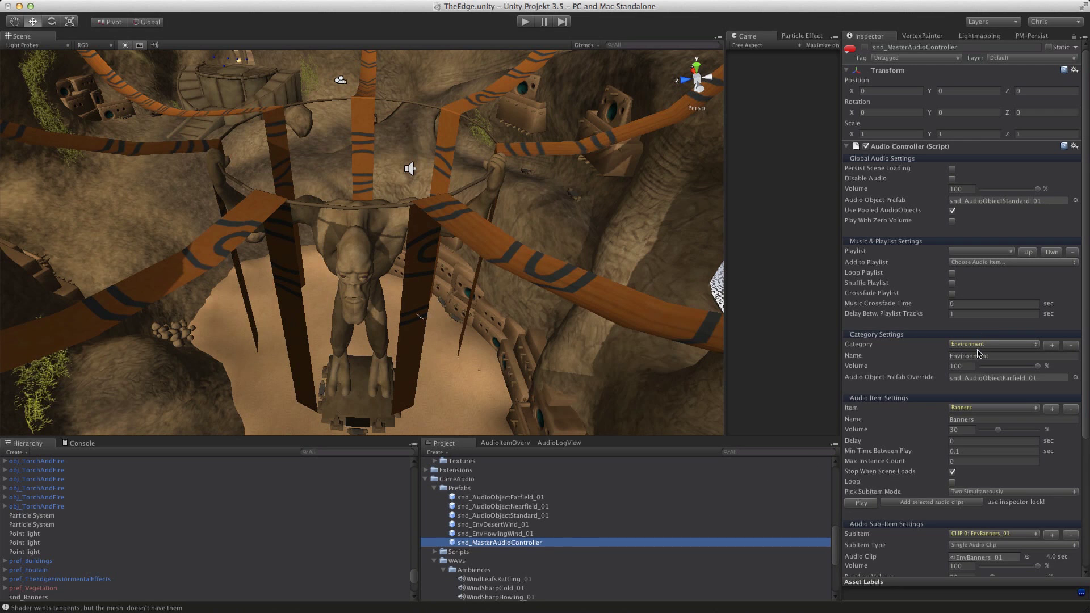
{"action": "scroll", "coordinate": [985, 409], "scroll_direction": "down", "scroll_amount": 3}
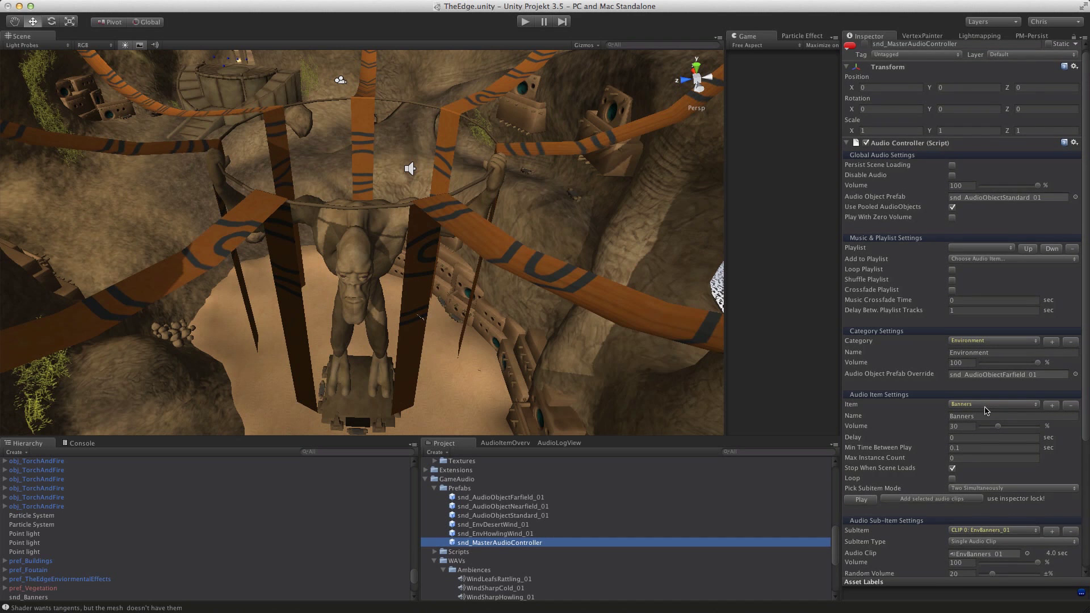
{"action": "scroll", "coordinate": [985, 406], "scroll_direction": "down", "scroll_amount": 10}
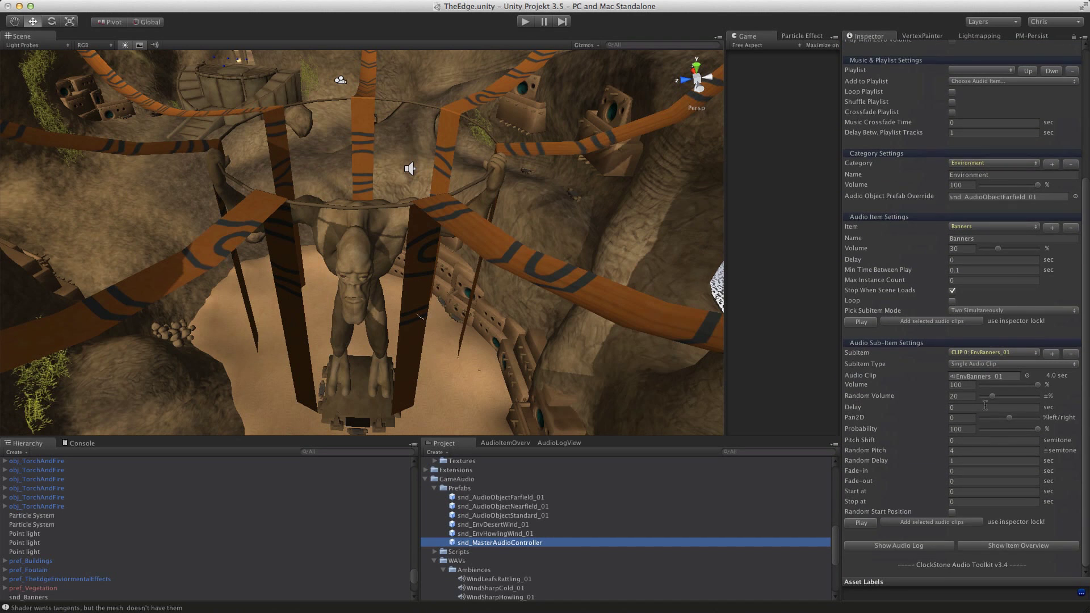
{"action": "left_click", "coordinate": [986, 355]}
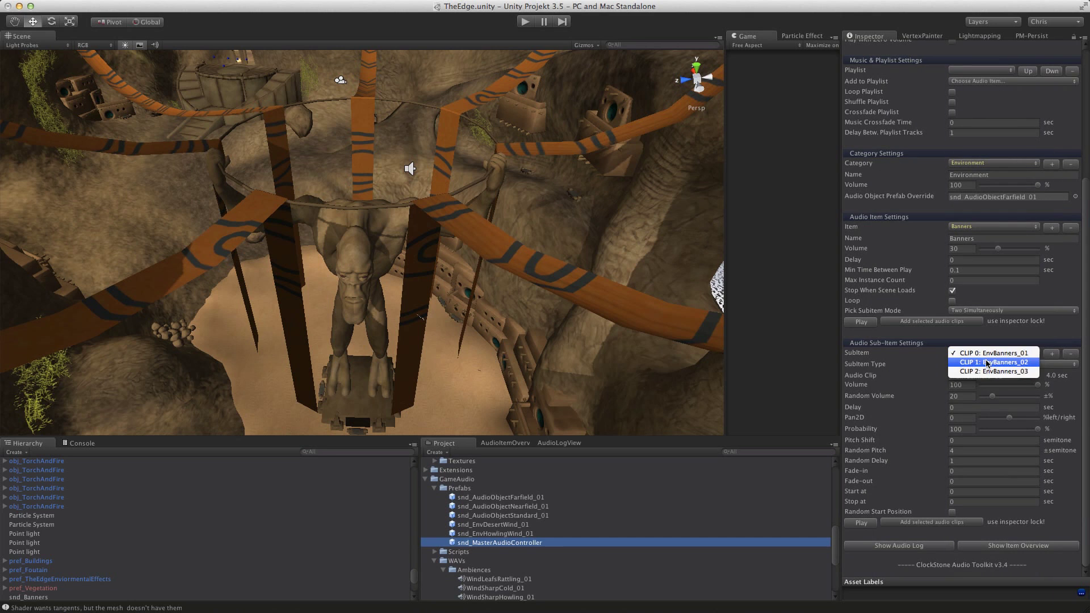
{"action": "left_click", "coordinate": [987, 362]}
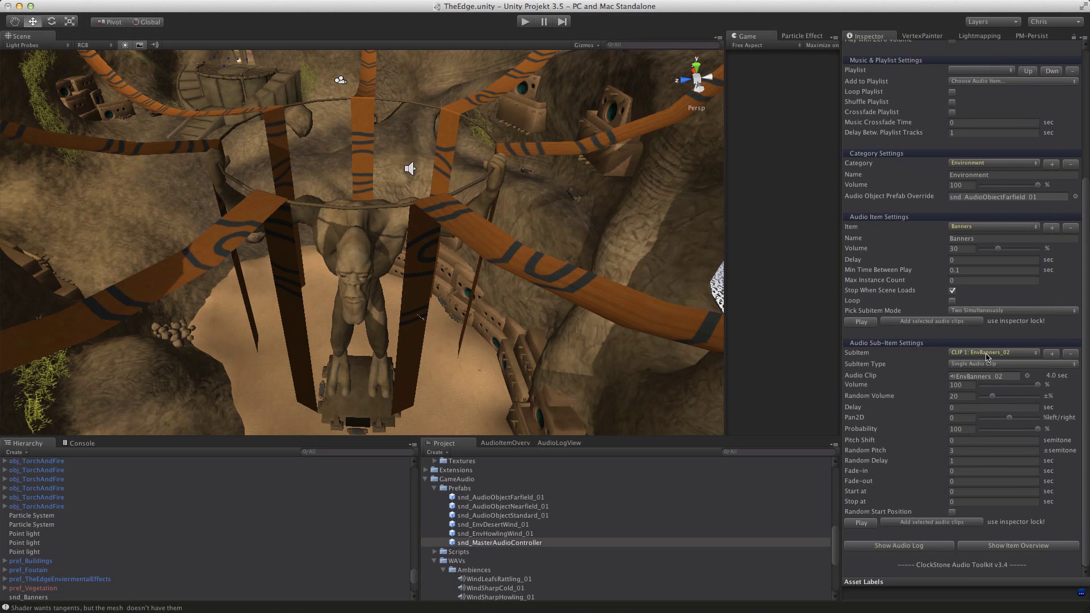
{"action": "left_click", "coordinate": [986, 353]}
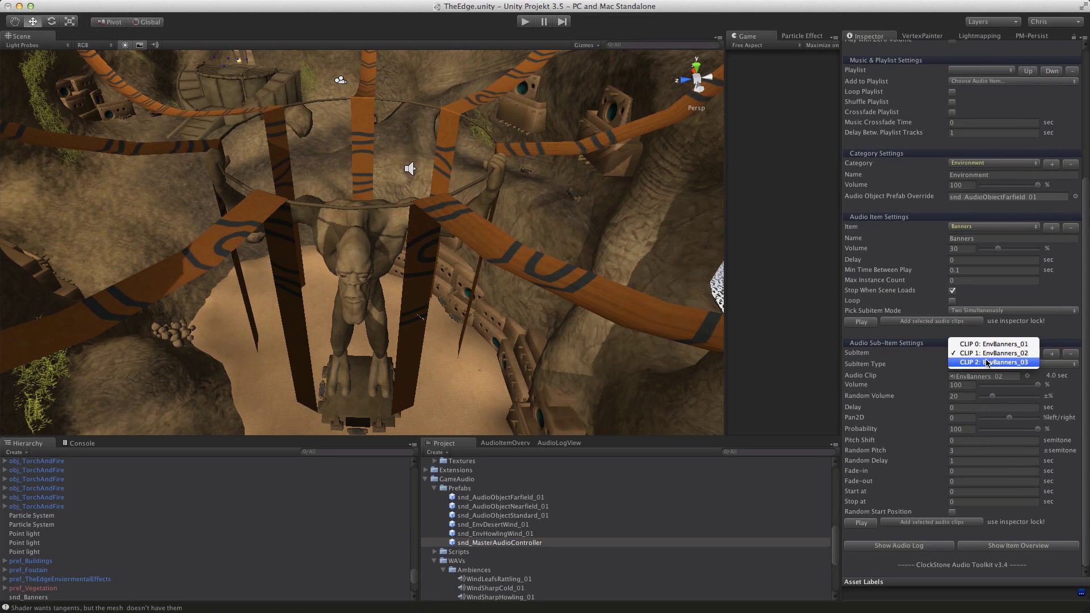
{"action": "left_click", "coordinate": [987, 362]}
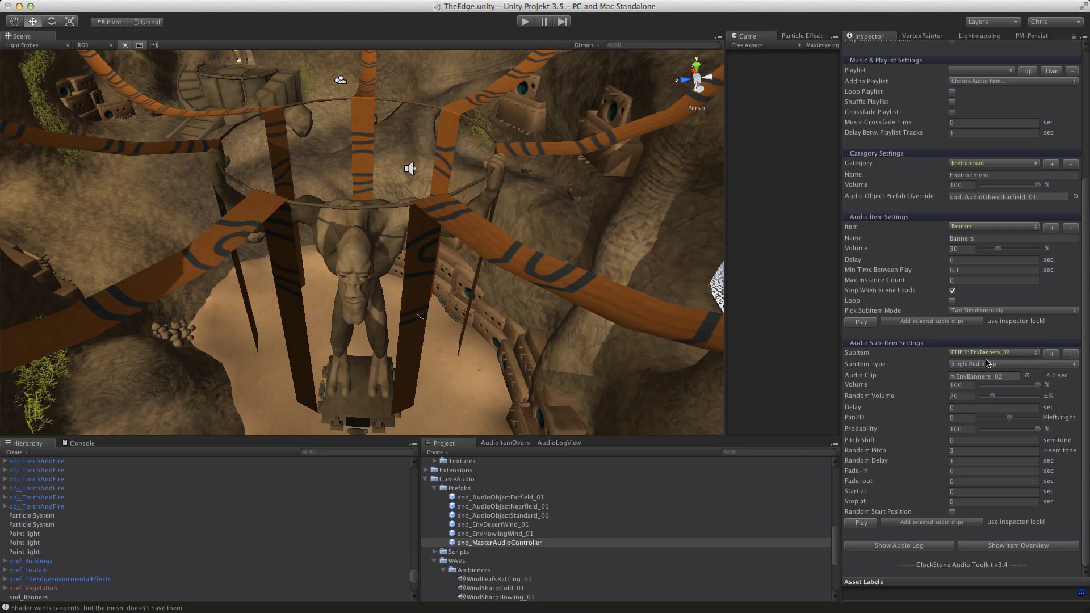
Locate the EnvBanners_03 clip in the project and preview the EnvBanners_03 and EnvBanners_02 sounds
{"action": "left_click", "coordinate": [955, 379]}
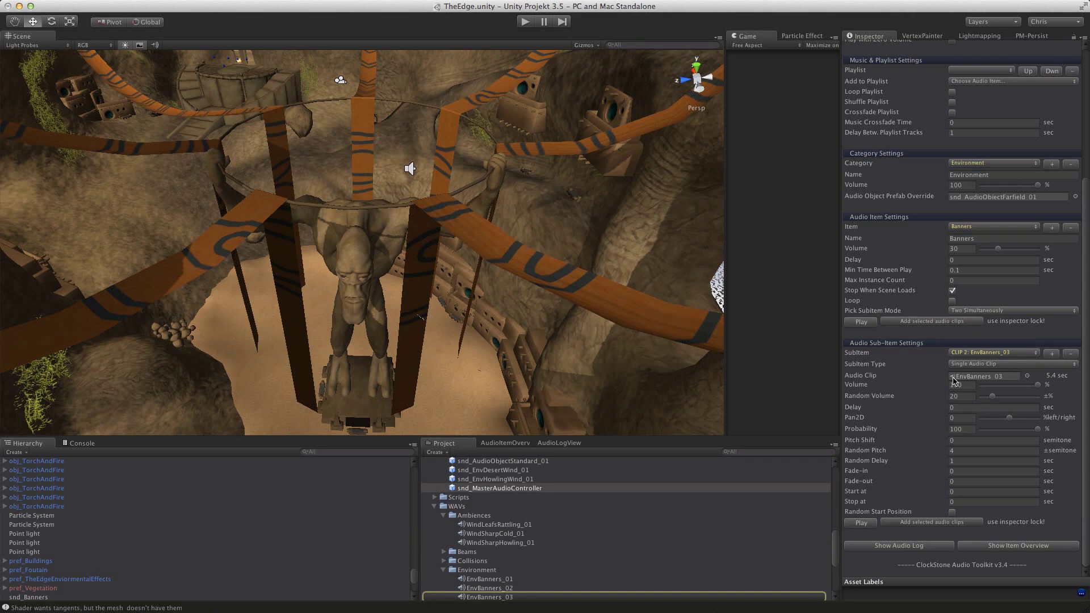
{"action": "left_click", "coordinate": [547, 598]}
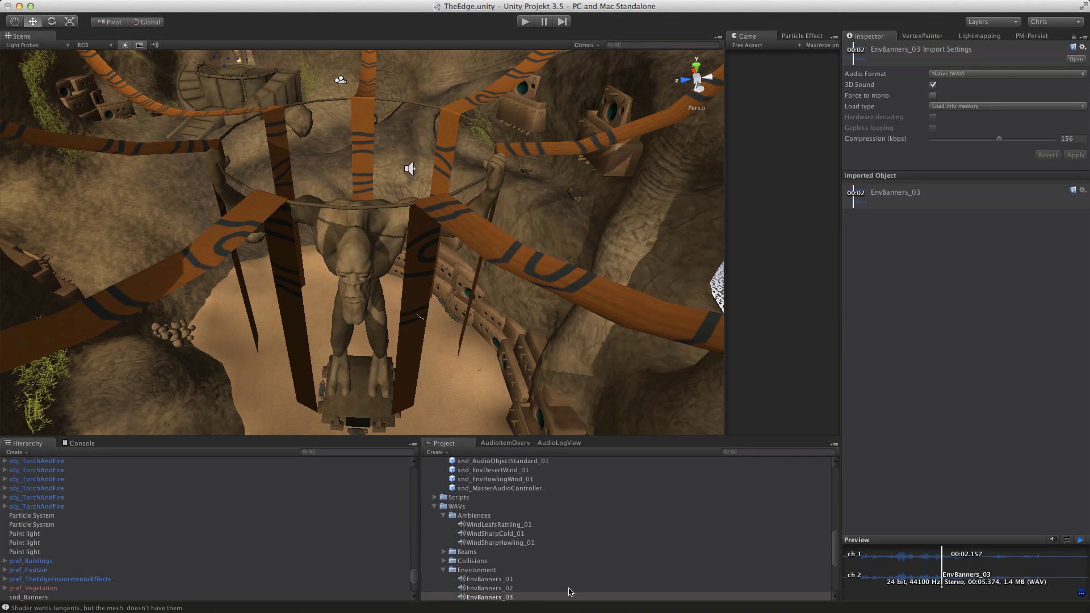
{"action": "left_click", "coordinate": [509, 590]}
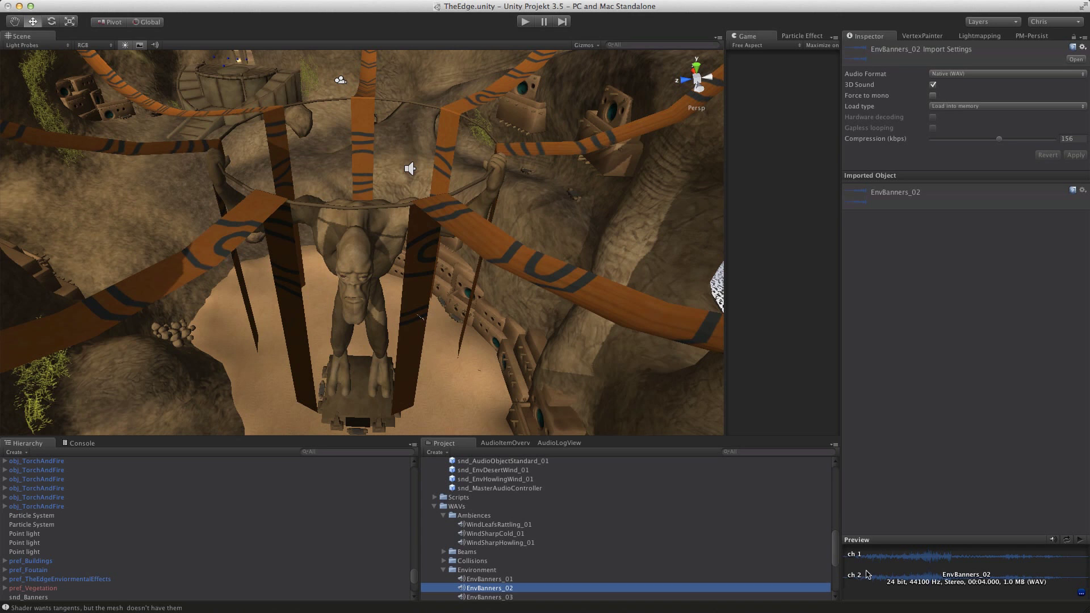
{"action": "left_click", "coordinate": [867, 575]}
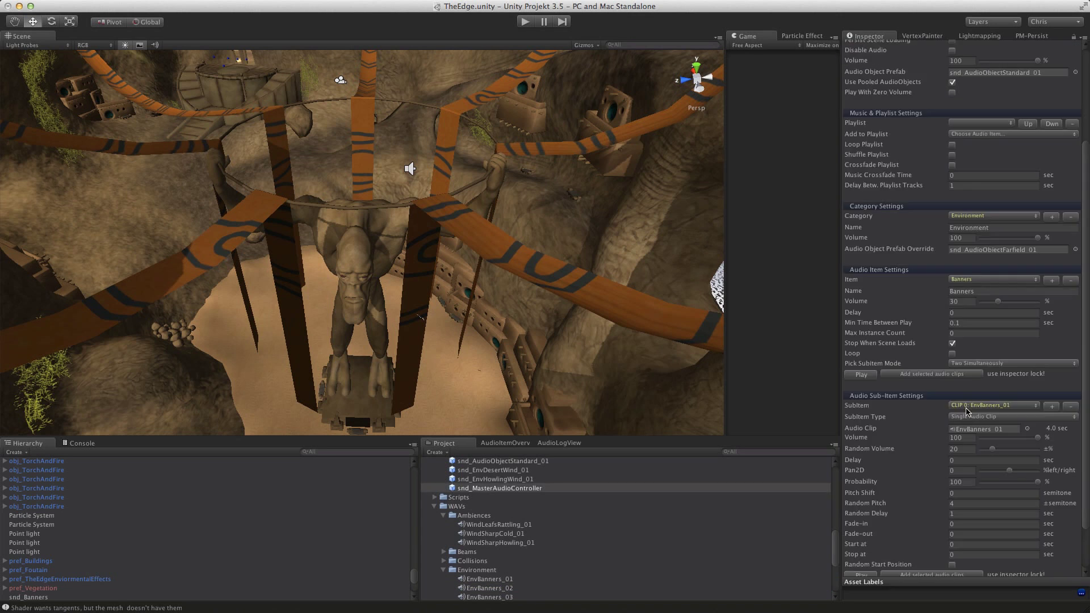
Review the random volume, random pitch and random delay of the EnvBanners_01 sub-item in snd_MasterAudioController
{"action": "left_click_drag", "start_coordinate": [968, 449], "coordinate": [938, 448]}
{"action": "left_click", "coordinate": [965, 503]}
{"action": "left_click", "coordinate": [968, 514]}
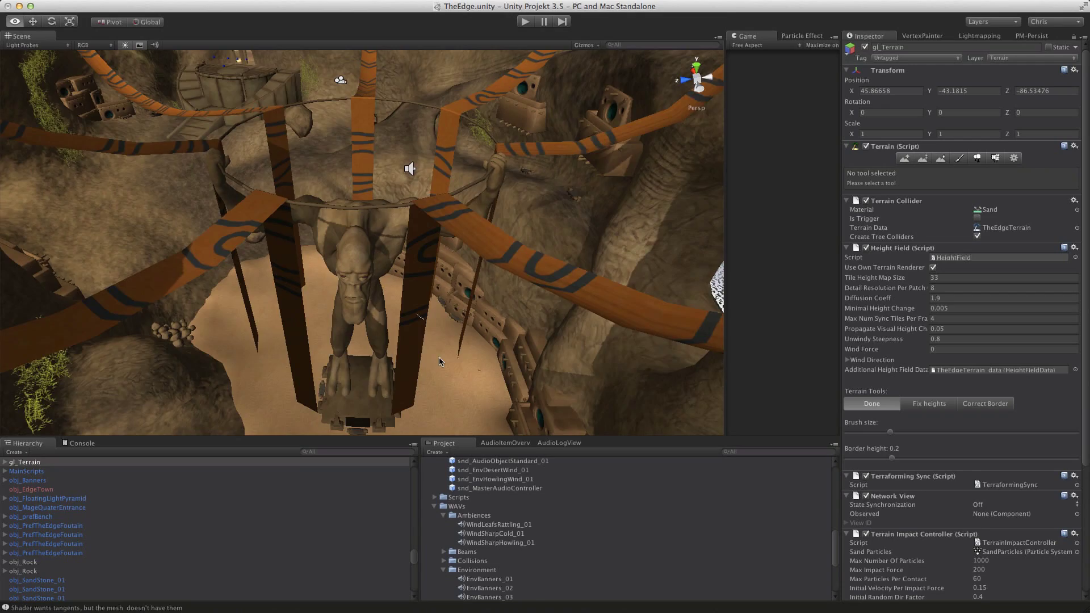
View the waterfall from above and inspect the three upper snd_Waterfall audio sources one after another
{"action": "left_click_drag", "start_coordinate": [488, 374], "coordinate": [502, 272], "text": "alt"}
{"action": "key", "text": "Up"}
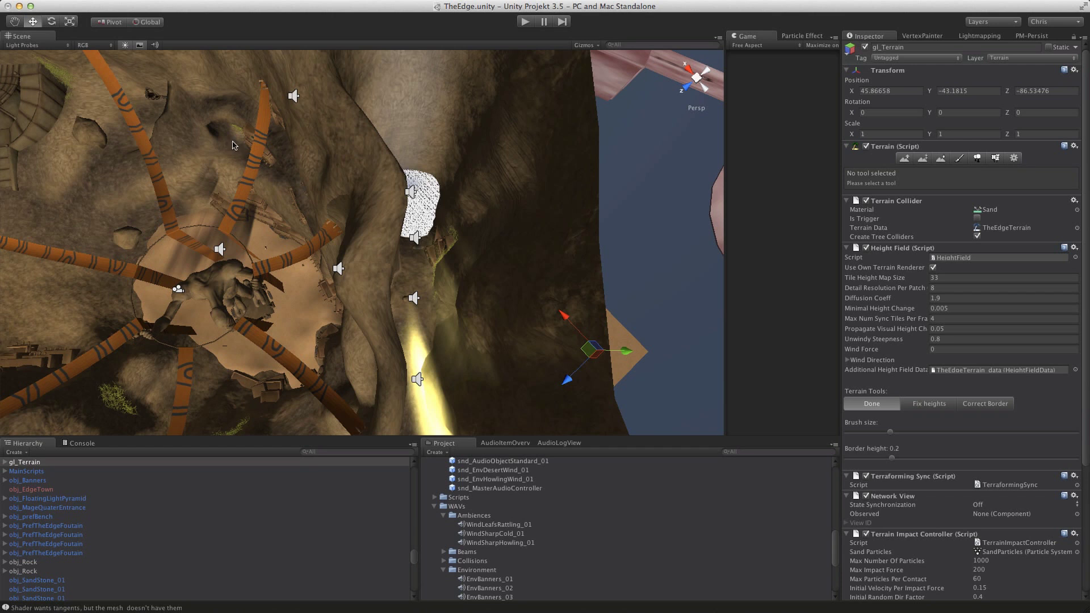
{"action": "left_click", "coordinate": [411, 193]}
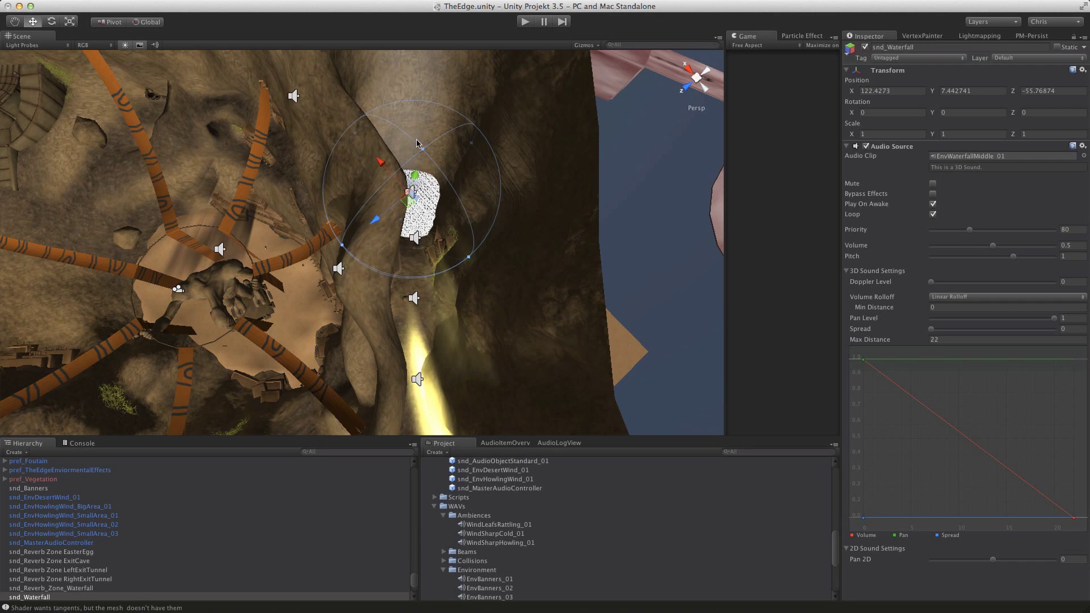
{"action": "left_click", "coordinate": [415, 239]}
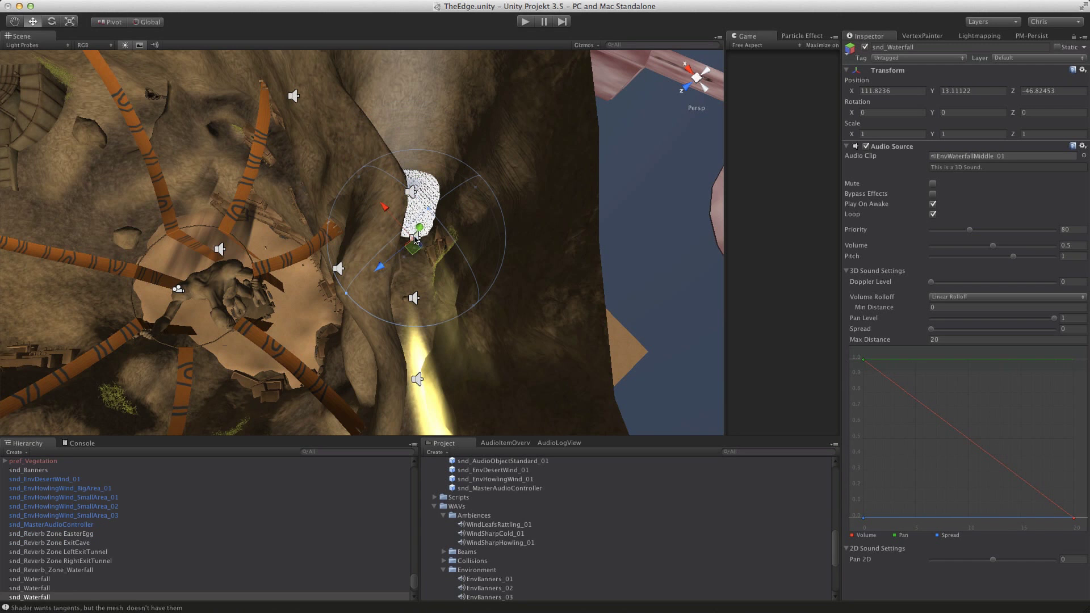
{"action": "left_click", "coordinate": [415, 298]}
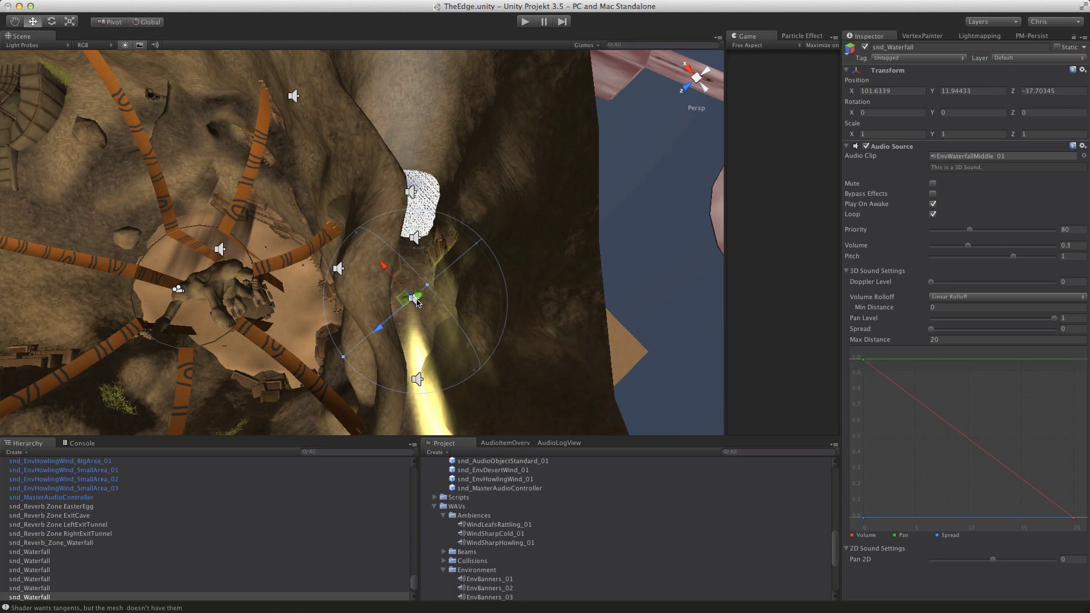
Inspect the snd_Waterfall sources farther along the stream, including the one with an Audio Low Pass Filter
{"action": "middle_click_drag", "start_coordinate": [417, 302], "coordinate": [395, 227]}
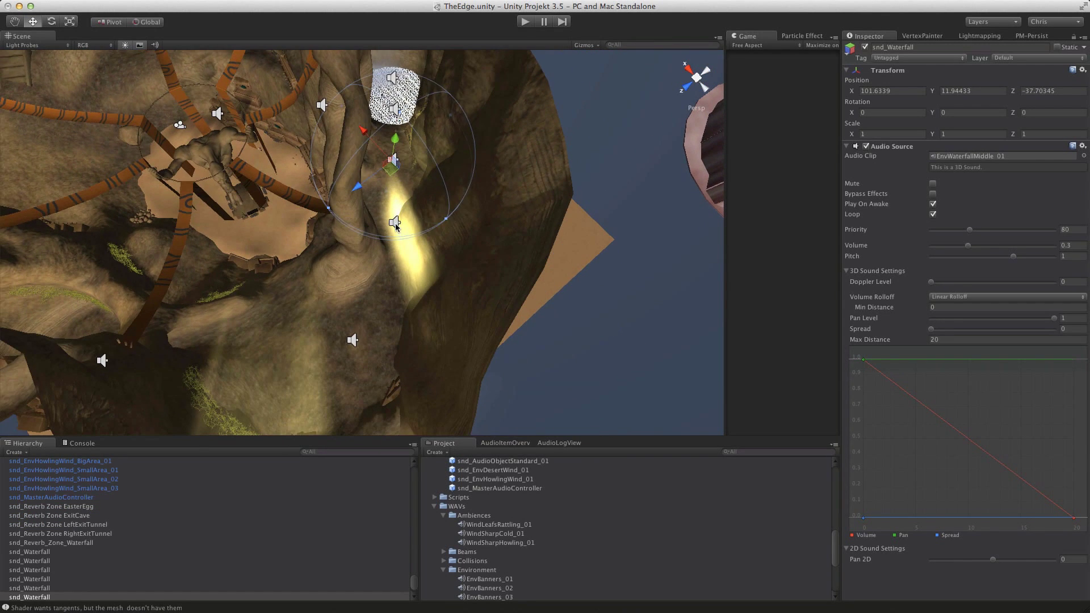
{"action": "left_click", "coordinate": [395, 227]}
{"action": "left_click", "coordinate": [355, 342]}
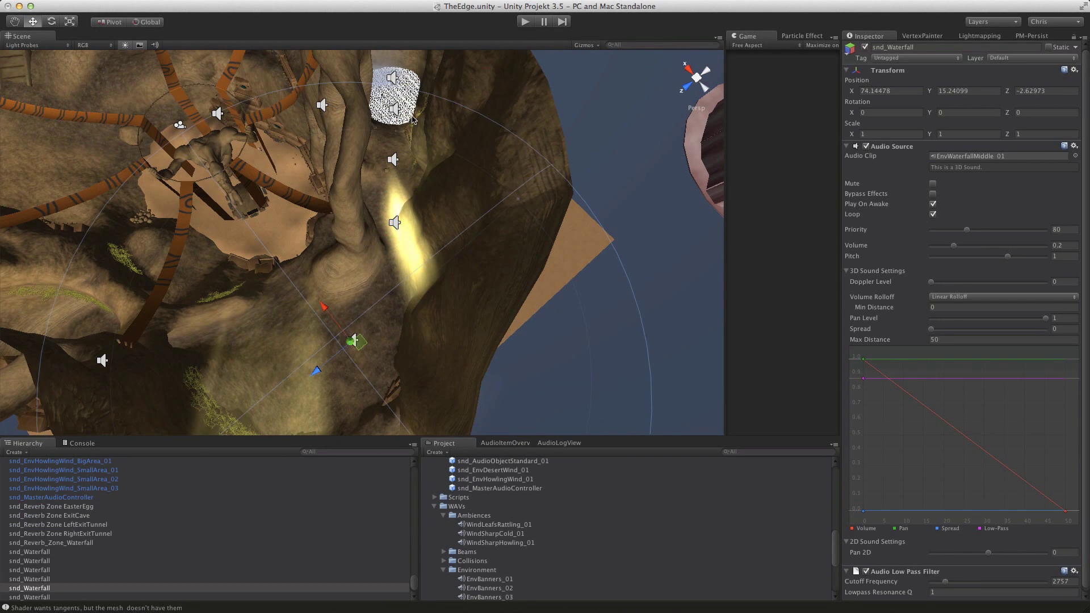
Walk the character through the canyon to the waterfall pool in play mode to hear the wind and waterfall ambience
{"action": "scroll", "coordinate": [914, 466], "scroll_direction": "down", "scroll_amount": 1}
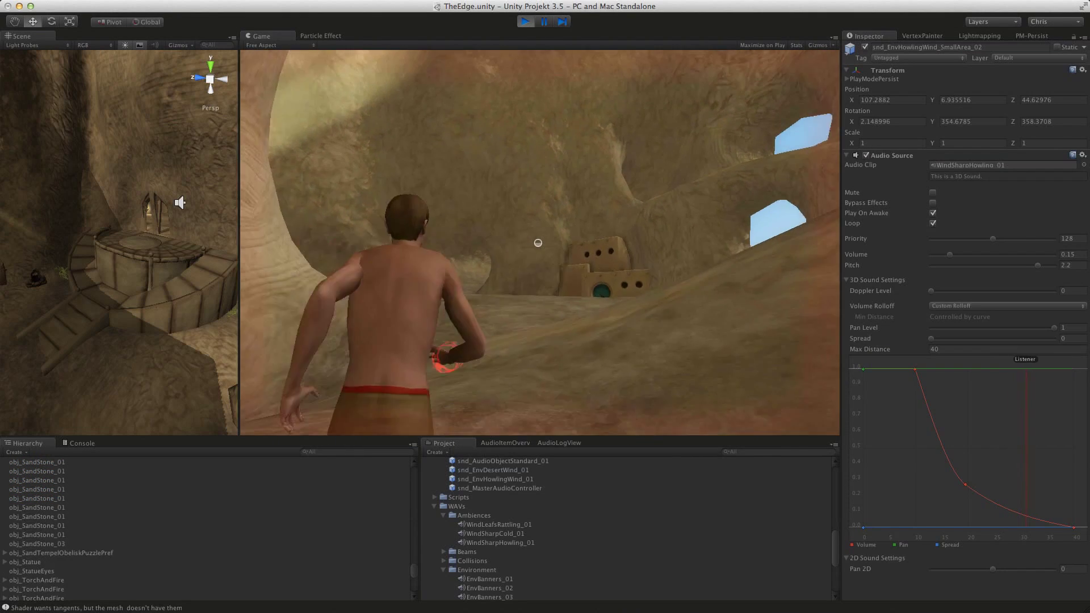
{"action": "key", "text": "w"}
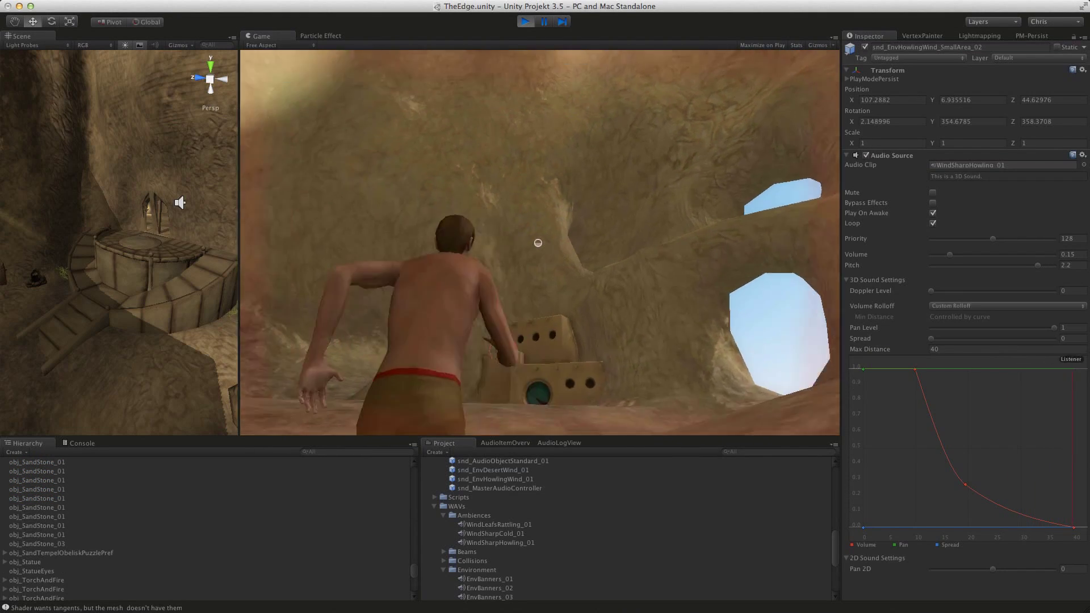
{"action": "key", "text": "w"}
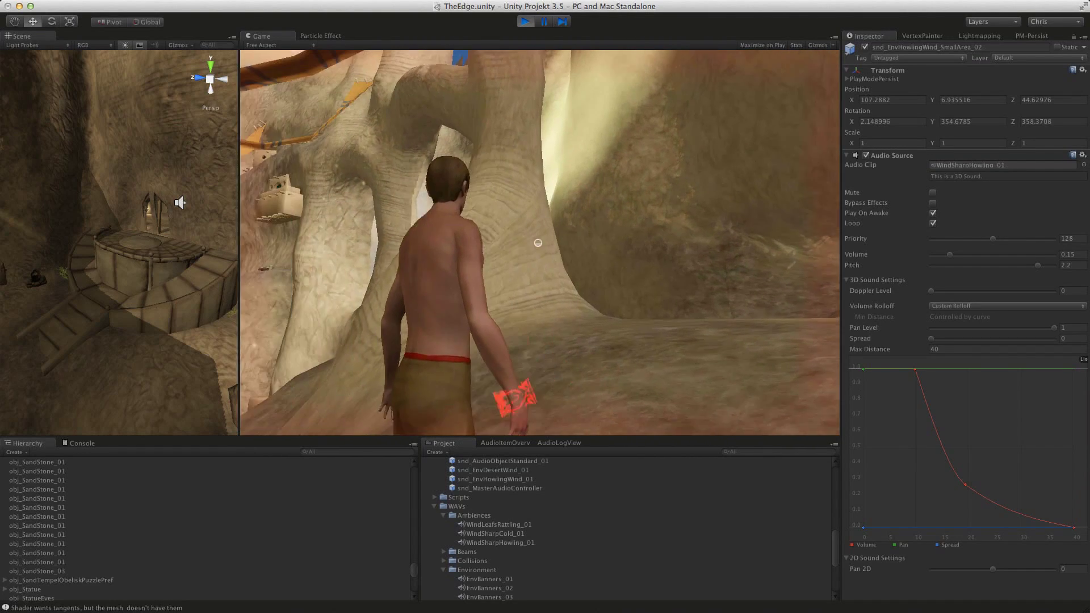
{"action": "key", "text": "w"}
{"action": "key", "text": "w"}
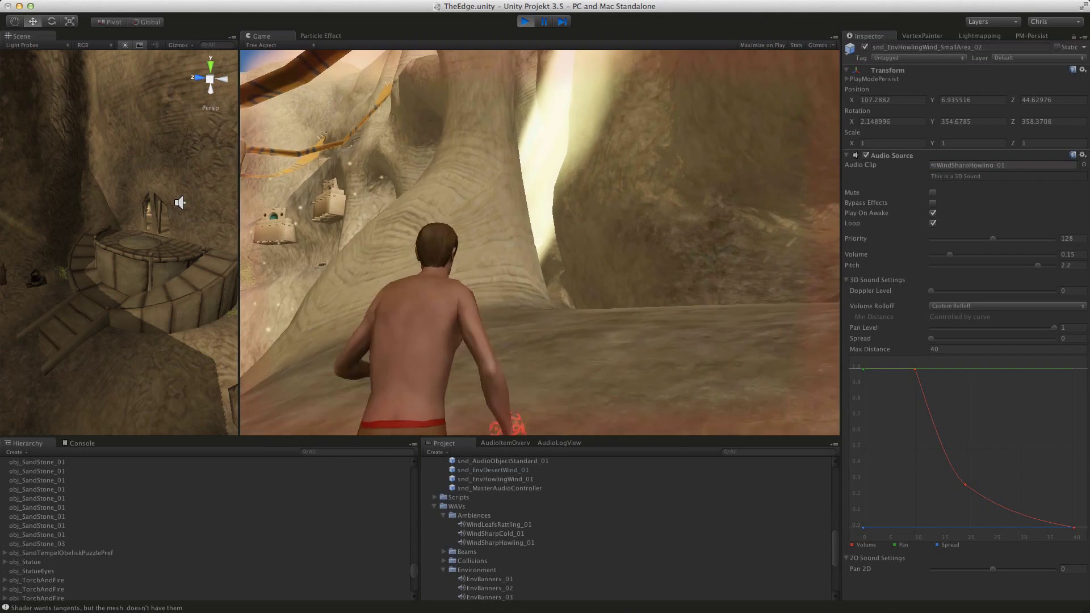
{"action": "key", "text": "w"}
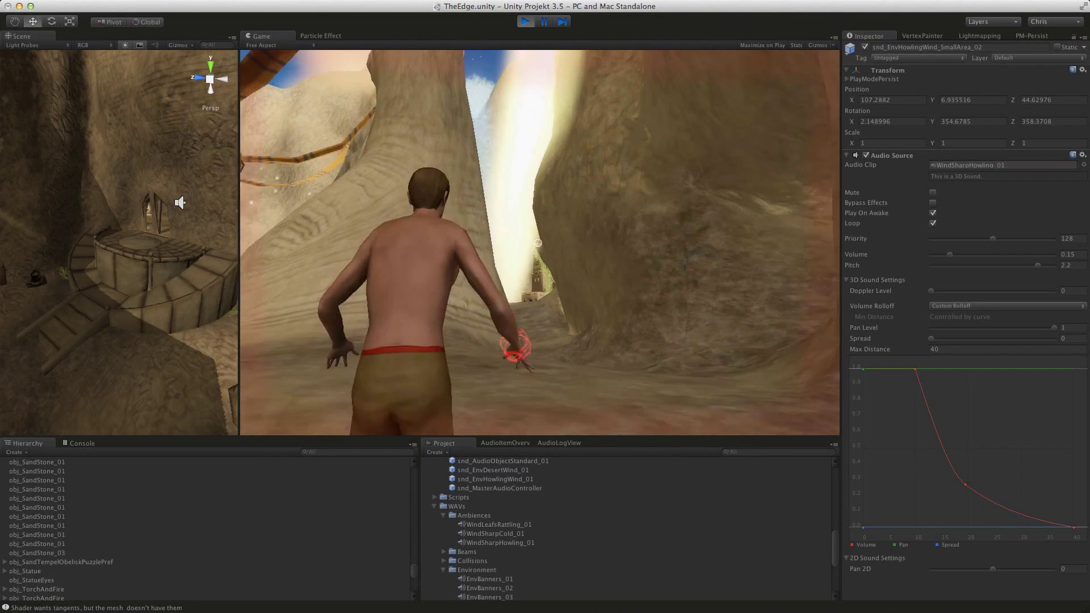
{"action": "key", "text": "w"}
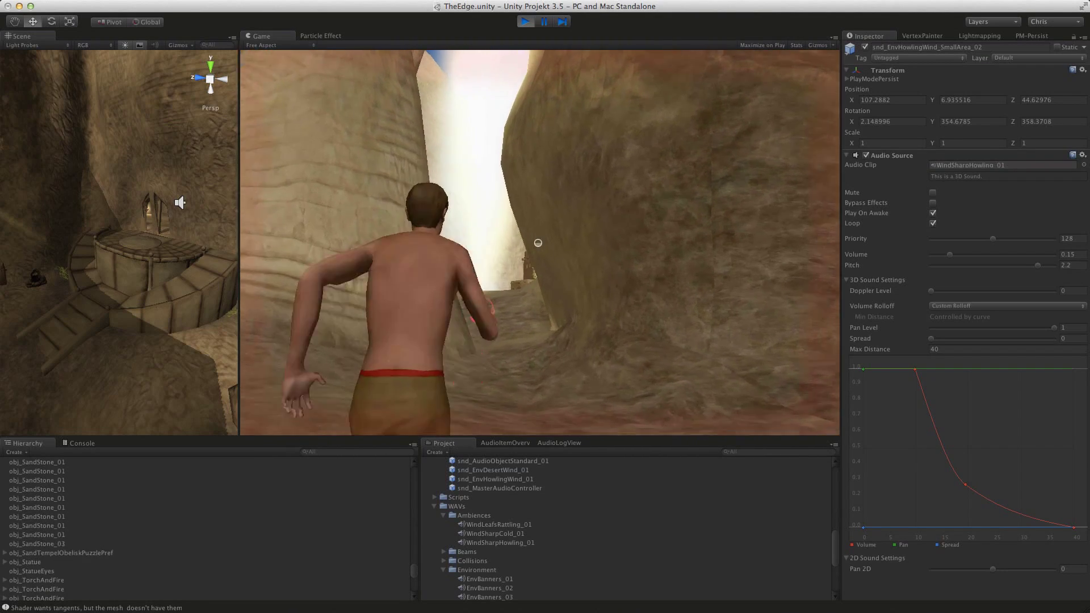
{"action": "key", "text": "w"}
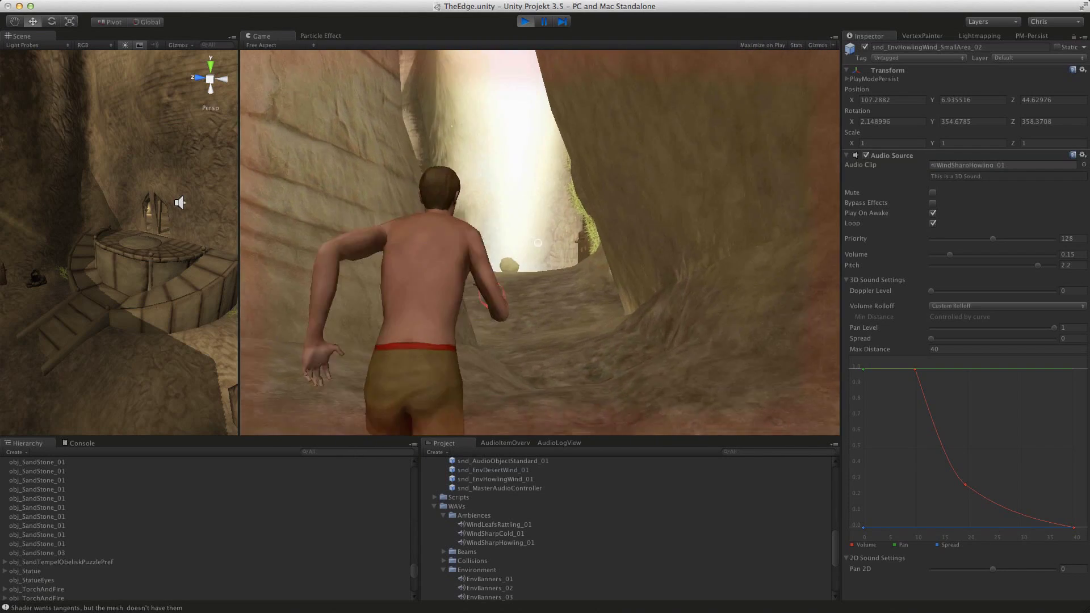
{"action": "key", "text": "w"}
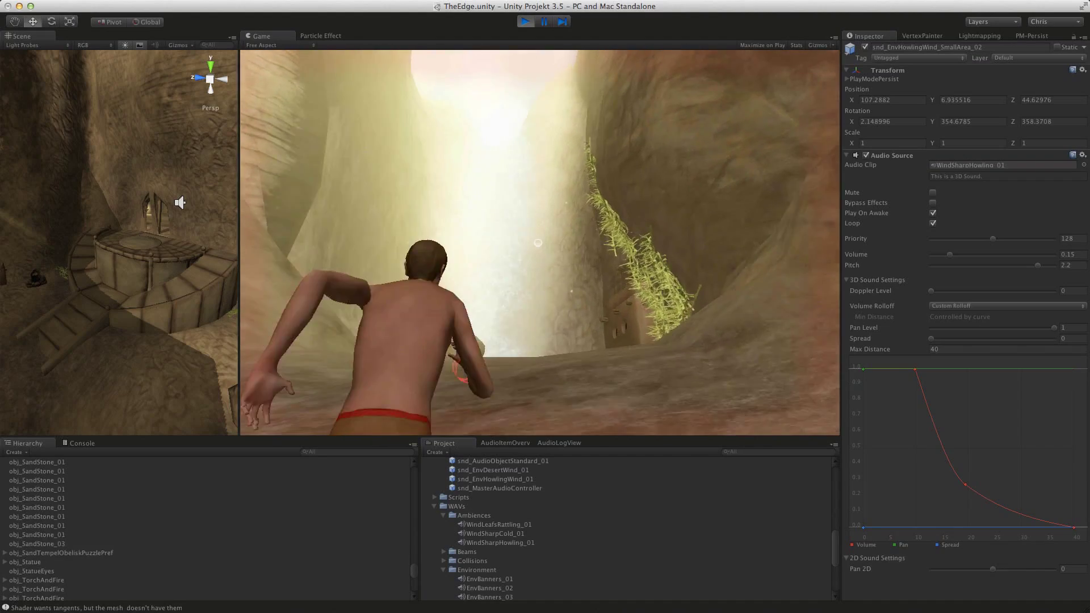
{"action": "key", "text": "w"}
{"action": "key", "text": "w"}
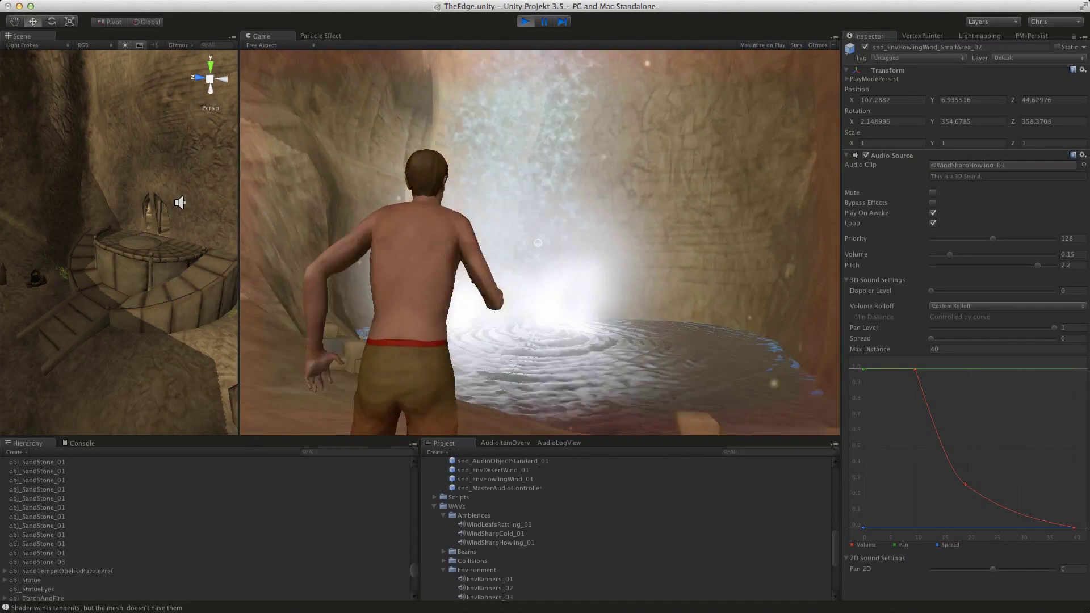
{"action": "key", "text": "w"}
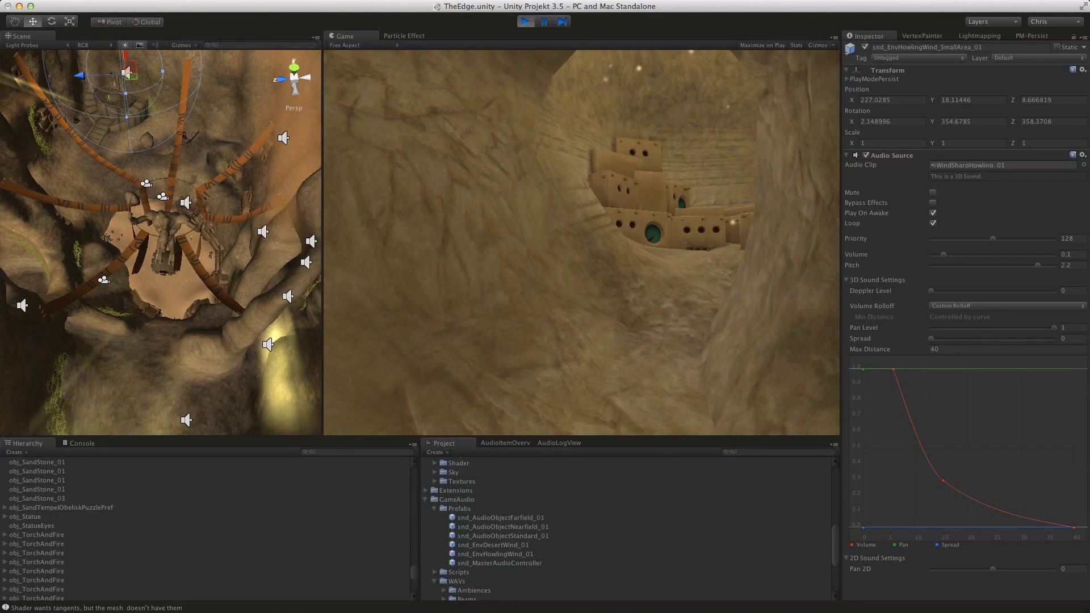
Move through the rock passage toward the clay houses in play mode to hear the ambience there
{"action": "key", "text": "w"}
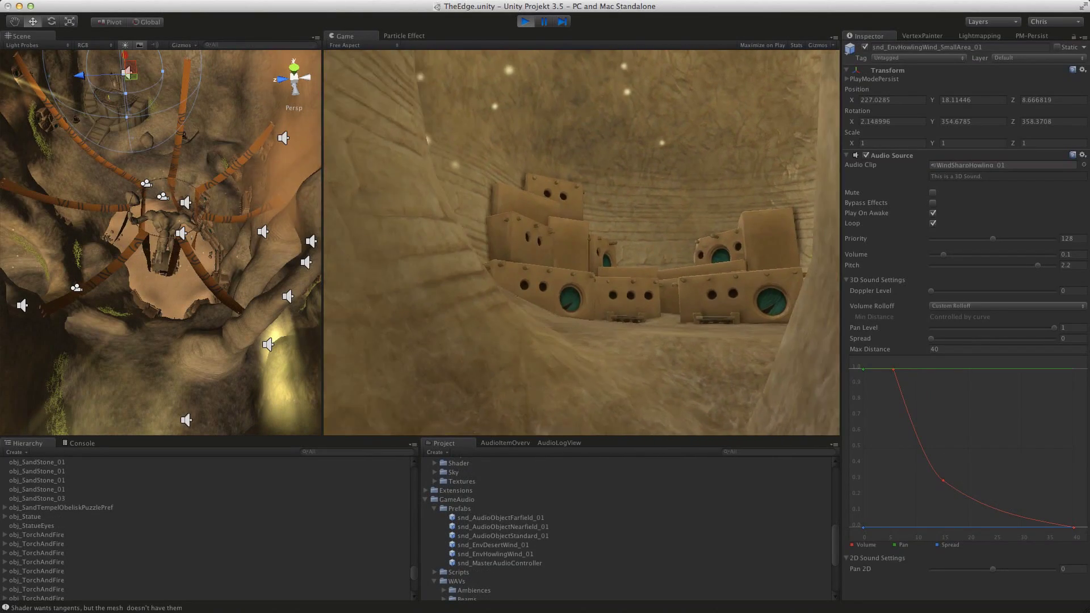